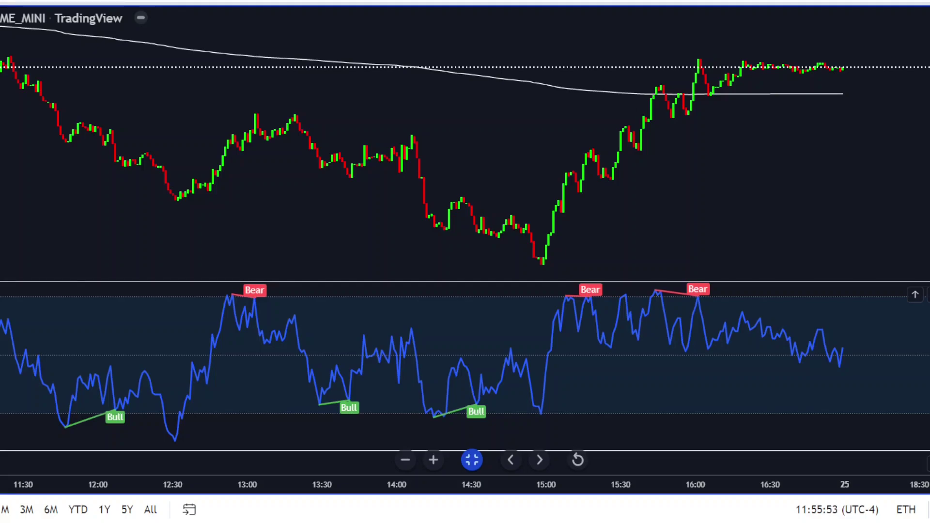
Step: Examine price action and the oscillator's Bull and Bear divergence labels from the 23 Sep afternoon back to late 22 Sep
{"action": "scroll", "coordinate": [720, 156], "scroll_direction": "up", "scroll_amount": 3}
{"action": "left_click_drag", "start_coordinate": [419, 172], "coordinate": [741, 164]}
{"action": "scroll", "coordinate": [681, 164], "scroll_direction": "down", "scroll_amount": 3}
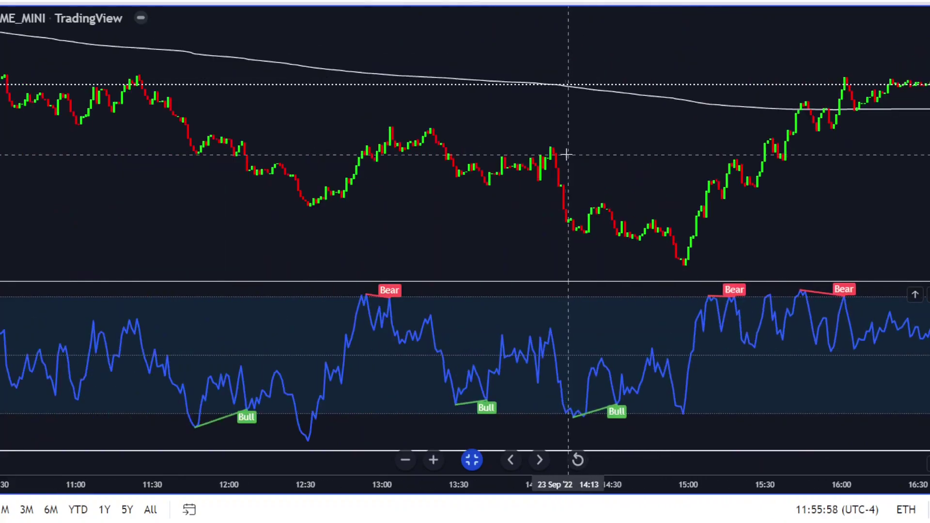
{"action": "scroll", "coordinate": [490, 152], "scroll_direction": "down", "scroll_amount": 2}
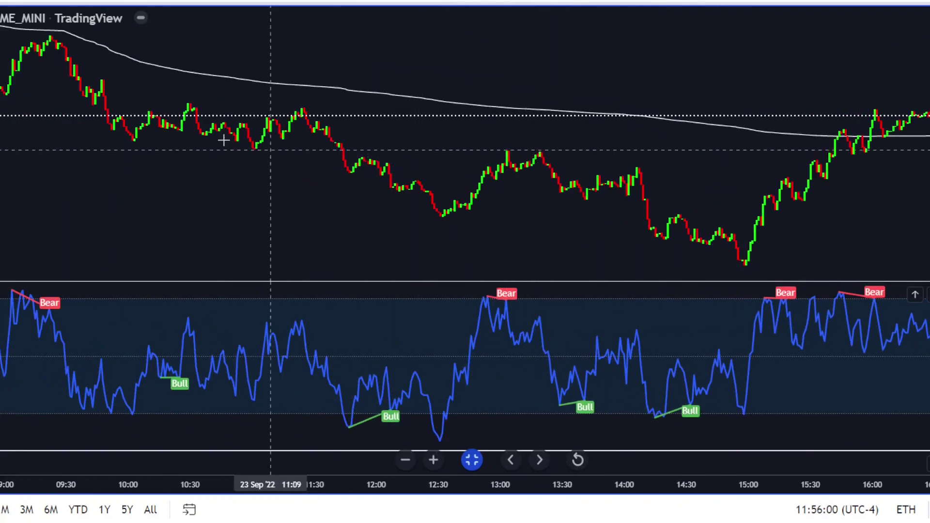
{"action": "left_click_drag", "start_coordinate": [105, 154], "coordinate": [472, 150]}
{"action": "scroll", "coordinate": [287, 143], "scroll_direction": "down", "scroll_amount": 3}
{"action": "scroll", "coordinate": [266, 150], "scroll_direction": "down", "scroll_amount": 3}
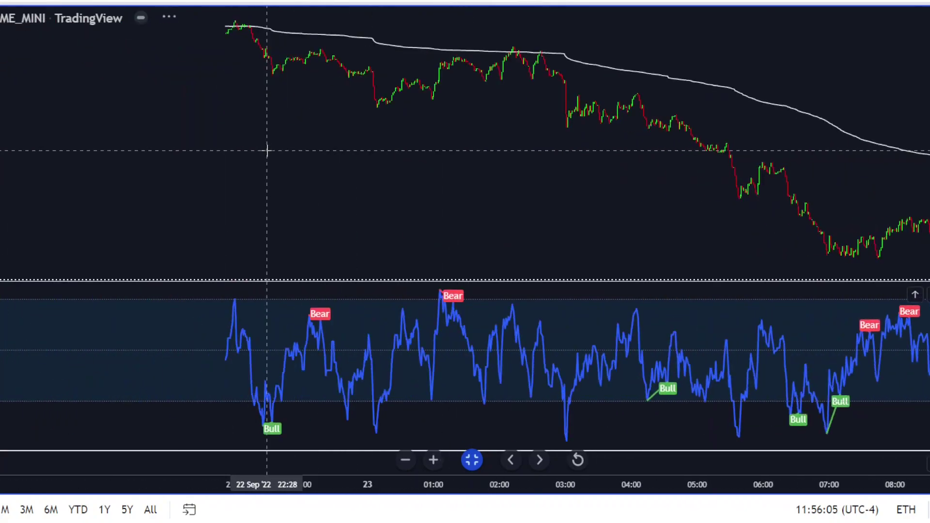
{"action": "scroll", "coordinate": [353, 158], "scroll_direction": "up", "scroll_amount": 6}
{"action": "left_click_drag", "start_coordinate": [599, 141], "coordinate": [162, 164]}
{"action": "left_click_drag", "start_coordinate": [673, 121], "coordinate": [336, 134]}
{"action": "scroll", "coordinate": [678, 160], "scroll_direction": "down", "scroll_amount": 3}
{"action": "left_click_drag", "start_coordinate": [712, 168], "coordinate": [432, 182]}
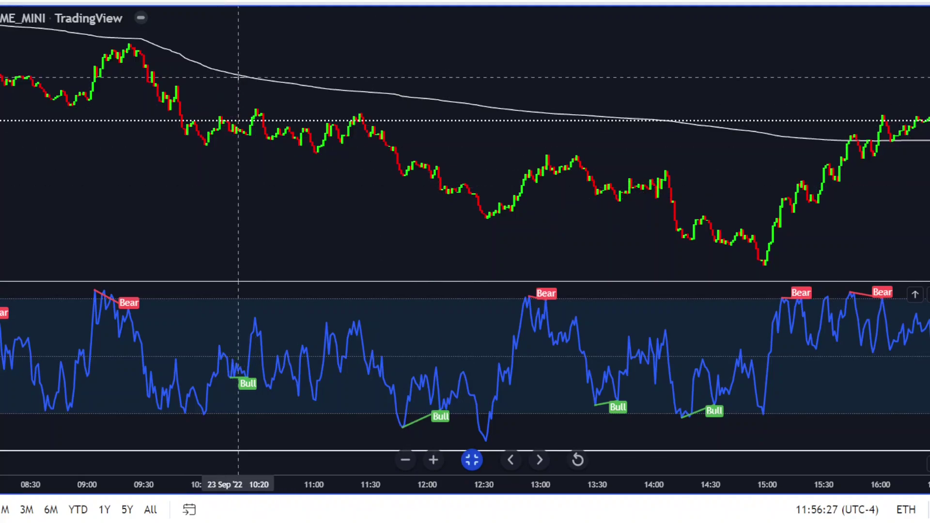
Step: Examine the Bear divergence around 09:20 on 23 Sep against the price peak near the white line
{"action": "left_click_drag", "start_coordinate": [238, 78], "coordinate": [345, 80]}
{"action": "scroll", "coordinate": [228, 74], "scroll_direction": "down", "scroll_amount": 2}
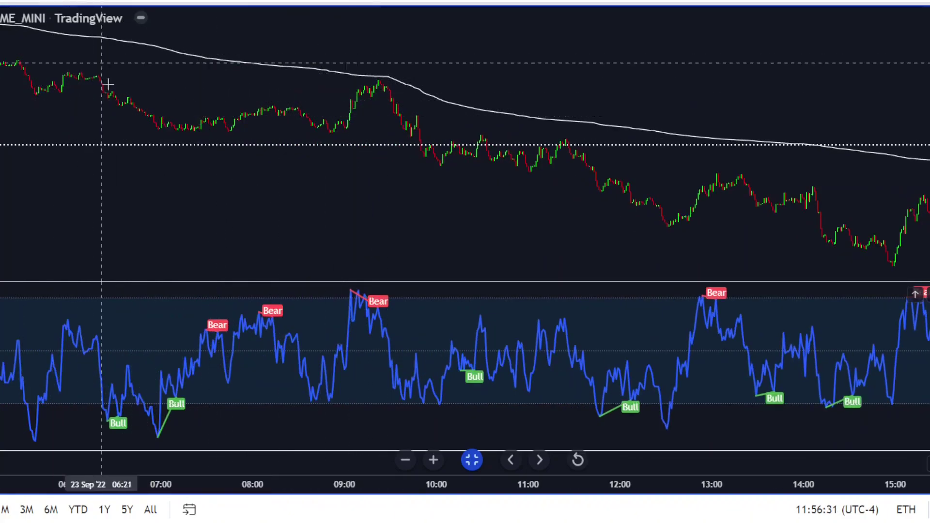
{"action": "scroll", "coordinate": [105, 71], "scroll_direction": "down", "scroll_amount": 4}
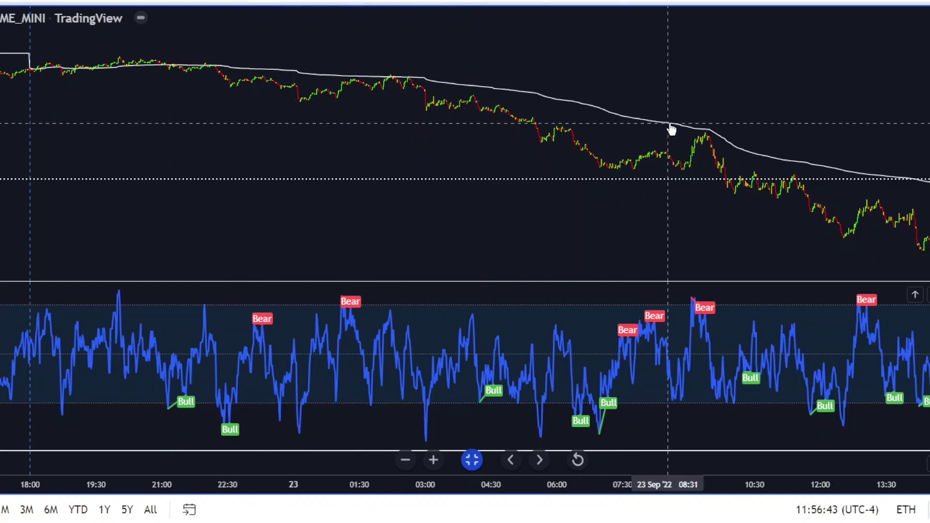
{"action": "left_click_drag", "start_coordinate": [670, 129], "coordinate": [321, 92]}
{"action": "scroll", "coordinate": [320, 92], "scroll_direction": "up", "scroll_amount": 2}
{"action": "left_click", "coordinate": [224, 81]}
{"action": "left_click_drag", "start_coordinate": [218, 81], "coordinate": [519, 85]}
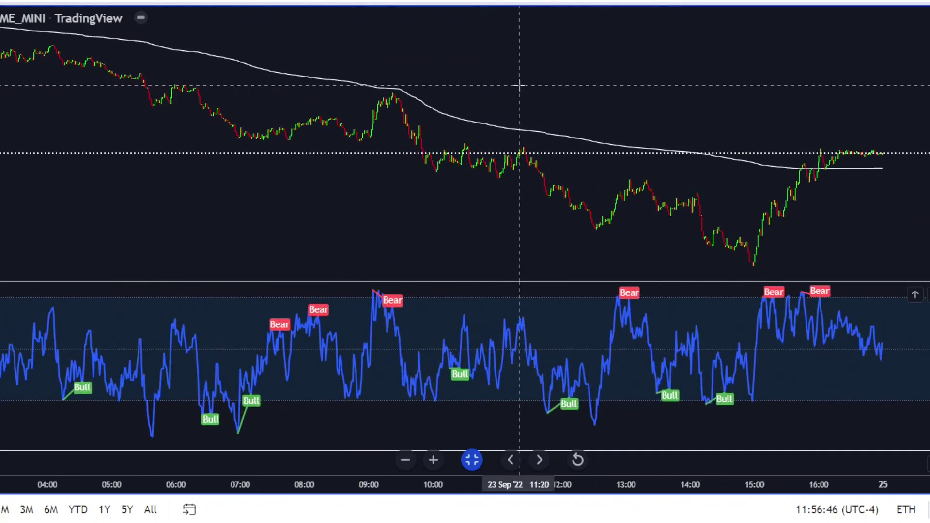
{"action": "scroll", "coordinate": [518, 86], "scroll_direction": "up", "scroll_amount": 4}
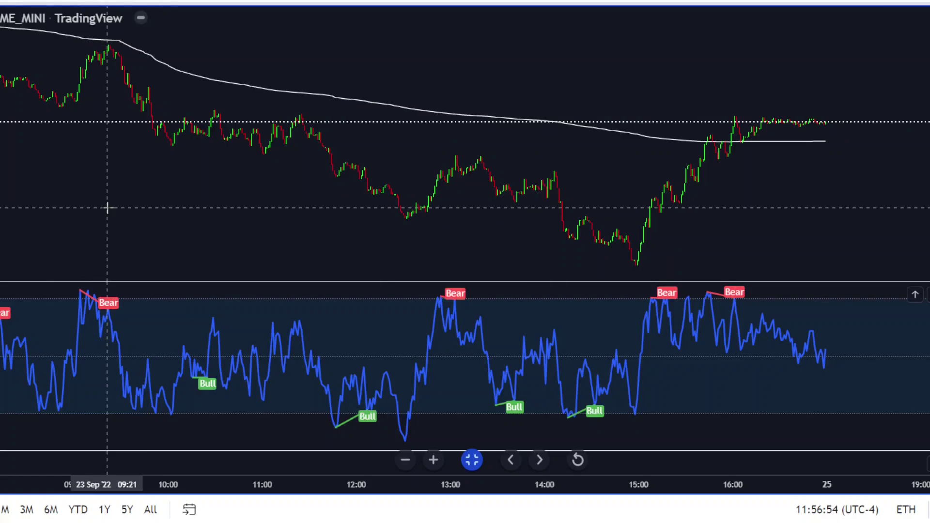
{"action": "scroll", "coordinate": [180, 190], "scroll_direction": "down", "scroll_amount": 1}
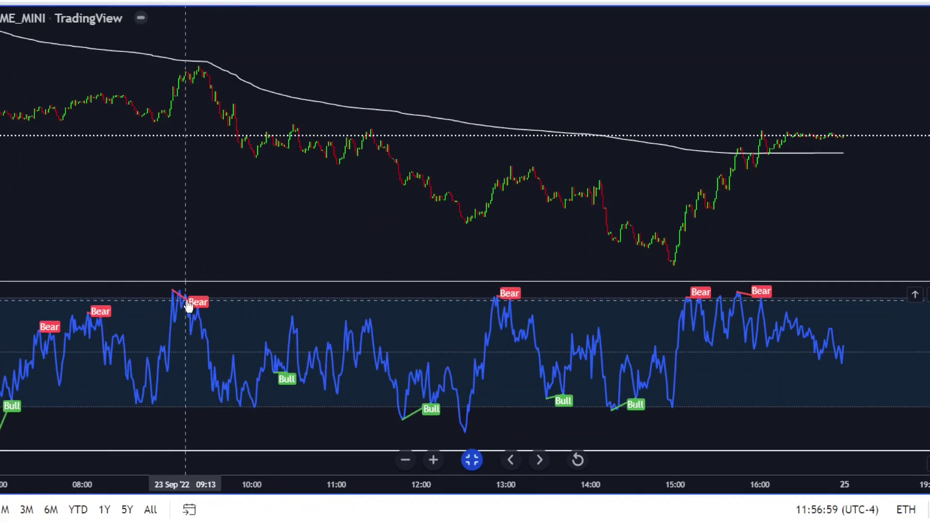
{"action": "scroll", "coordinate": [179, 205], "scroll_direction": "up", "scroll_amount": 3}
{"action": "left_click_drag", "start_coordinate": [51, 212], "coordinate": [434, 208]}
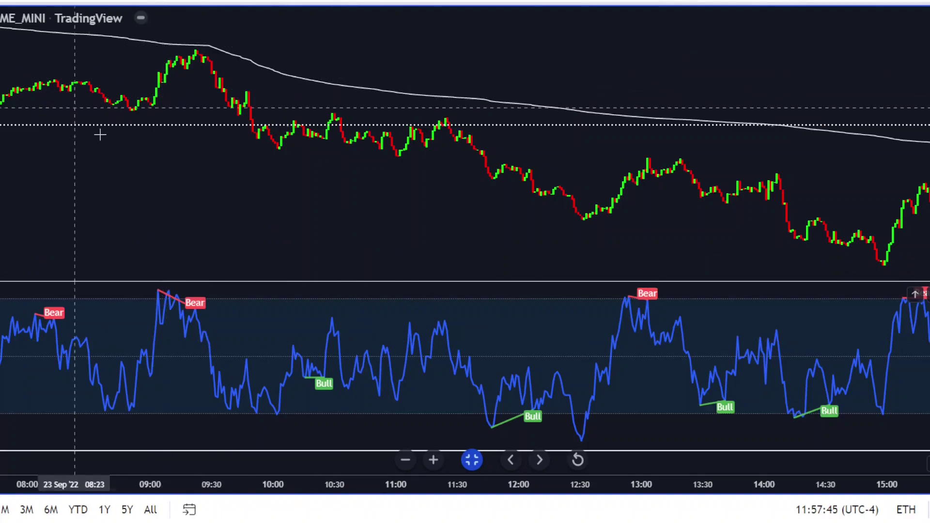
Step: Compare the 23 Sep divergence labels between 09:00 and 16:00 with the price moves and the white line
{"action": "scroll", "coordinate": [267, 121], "scroll_direction": "up", "scroll_amount": 2}
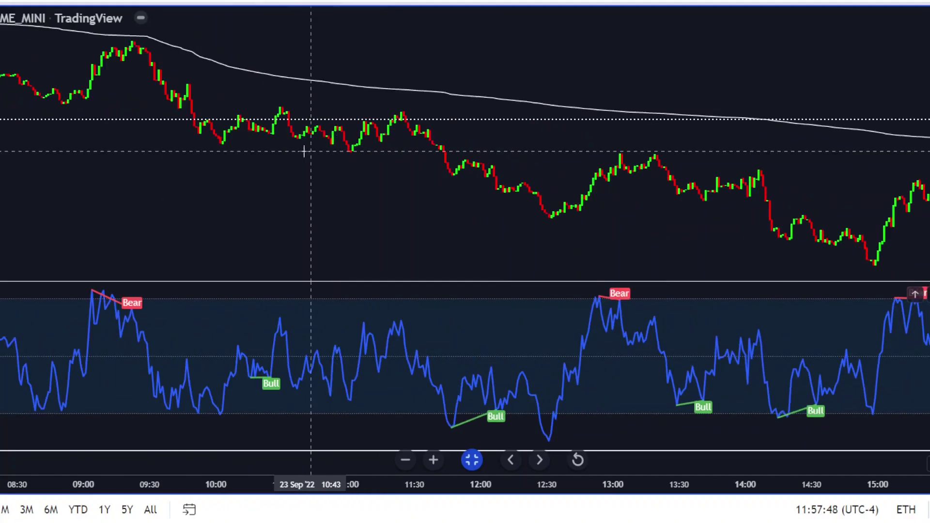
{"action": "left_click_drag", "start_coordinate": [138, 175], "coordinate": [233, 181]}
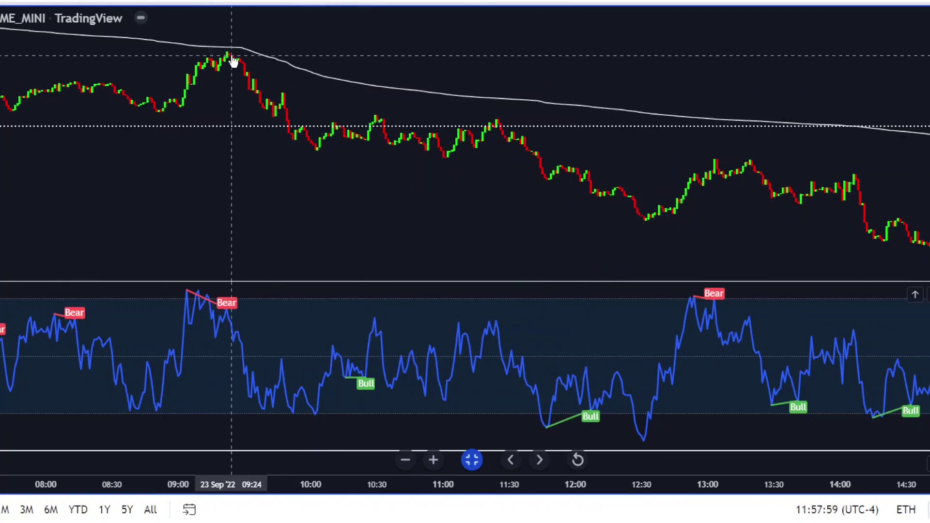
{"action": "left_click_drag", "start_coordinate": [247, 53], "coordinate": [139, 72]}
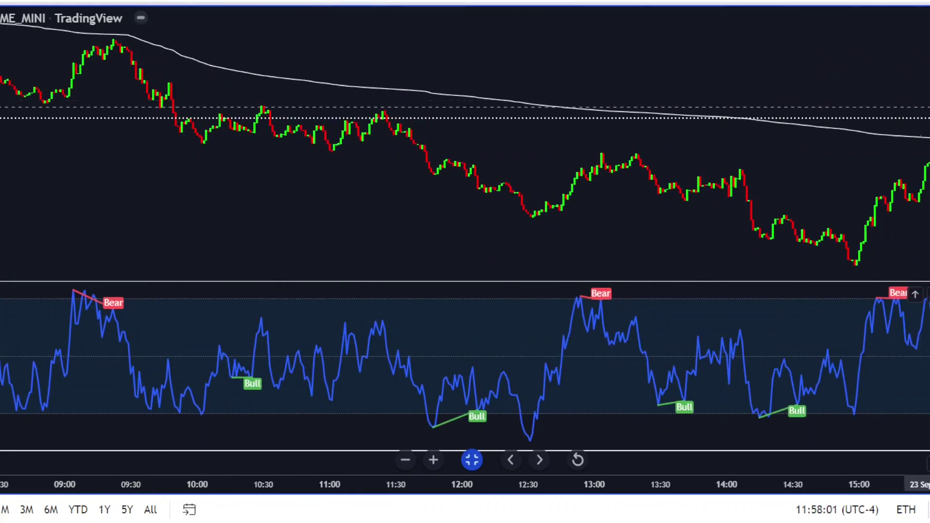
{"action": "left_click_drag", "start_coordinate": [816, 118], "coordinate": [162, 129]}
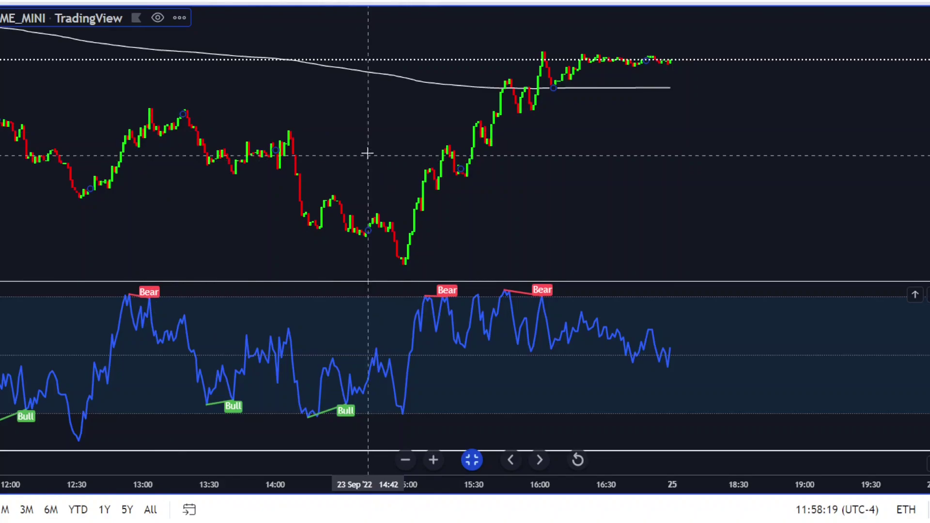
{"action": "left_click_drag", "start_coordinate": [293, 135], "coordinate": [396, 135]}
{"action": "scroll", "coordinate": [312, 111], "scroll_direction": "down", "scroll_amount": 2}
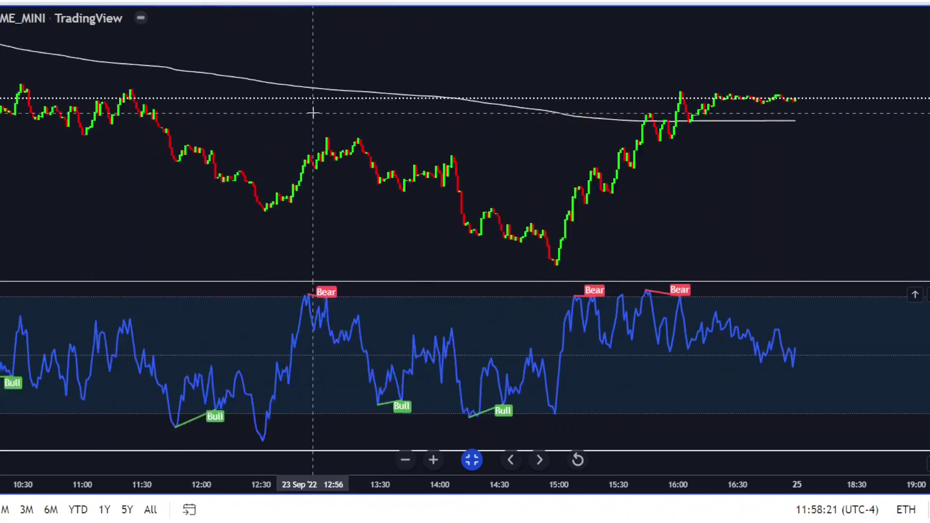
{"action": "left_click_drag", "start_coordinate": [226, 125], "coordinate": [416, 145]}
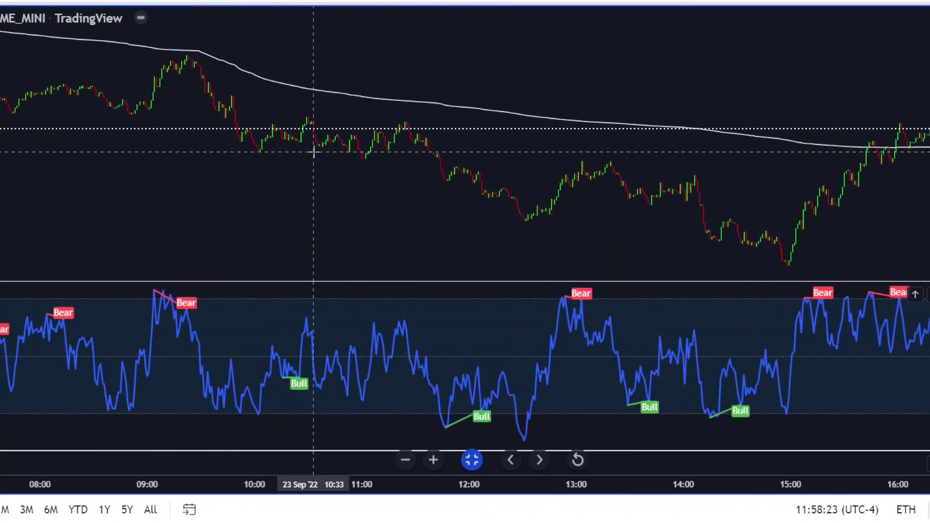
Step: Look back from the 23 Sep session to the 22 Sep session for divergence labels near the white line
{"action": "scroll", "coordinate": [315, 151], "scroll_direction": "up", "scroll_amount": 1}
{"action": "scroll", "coordinate": [642, 147], "scroll_direction": "down", "scroll_amount": 1}
{"action": "mouse_move", "coordinate": [653, 147]}
{"action": "left_mouse_down"}
{"action": "mouse_move", "coordinate": [384, 135]}
{"action": "mouse_move", "coordinate": [663, 138]}
{"action": "left_mouse_up"}
{"action": "scroll", "coordinate": [394, 131], "scroll_direction": "up", "scroll_amount": 3}
{"action": "scroll", "coordinate": [276, 135], "scroll_direction": "down", "scroll_amount": 3}
{"action": "left_click_drag", "start_coordinate": [274, 135], "coordinate": [712, 145]}
{"action": "left_click_drag", "start_coordinate": [343, 140], "coordinate": [408, 154]}
{"action": "scroll", "coordinate": [234, 154], "scroll_direction": "down", "scroll_amount": 3}
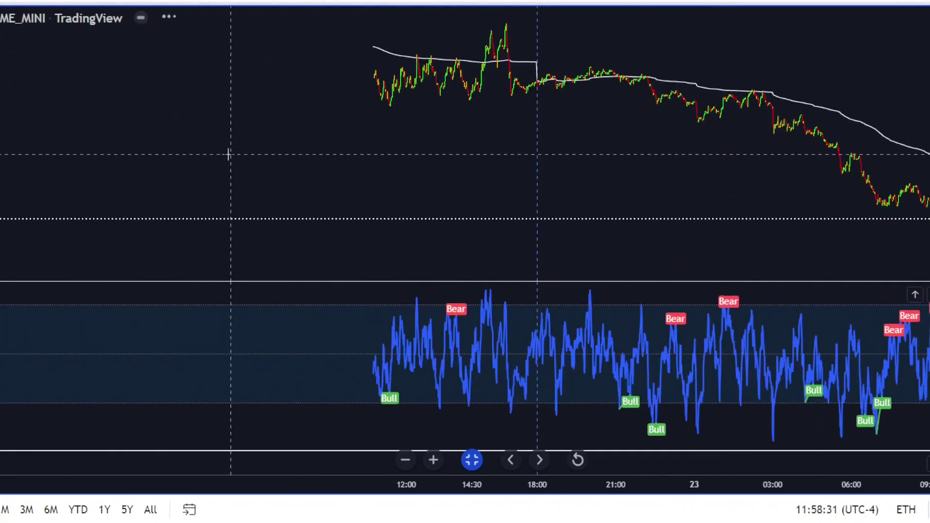
{"action": "left_click_drag", "start_coordinate": [127, 167], "coordinate": [202, 186]}
{"action": "scroll", "coordinate": [315, 190], "scroll_direction": "up", "scroll_amount": 4}
{"action": "left_click_drag", "start_coordinate": [135, 201], "coordinate": [492, 199]}
{"action": "left_click_drag", "start_coordinate": [395, 197], "coordinate": [478, 199]}
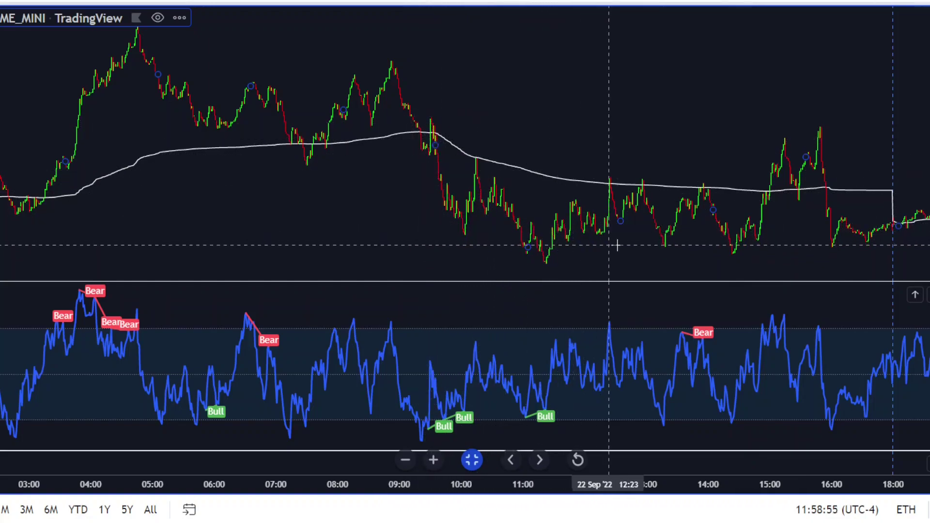
Step: Examine the divergence labels and price relative to the white line from 22 Sep back to the 21 Sep afternoon
{"action": "left_click_drag", "start_coordinate": [438, 240], "coordinate": [721, 230]}
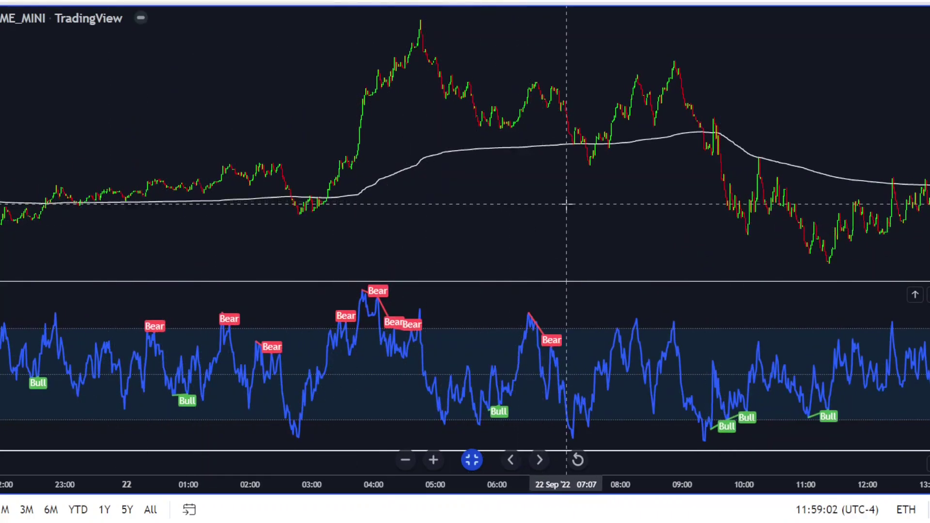
{"action": "scroll", "coordinate": [543, 191], "scroll_direction": "down", "scroll_amount": 1}
{"action": "scroll", "coordinate": [530, 184], "scroll_direction": "up", "scroll_amount": 3}
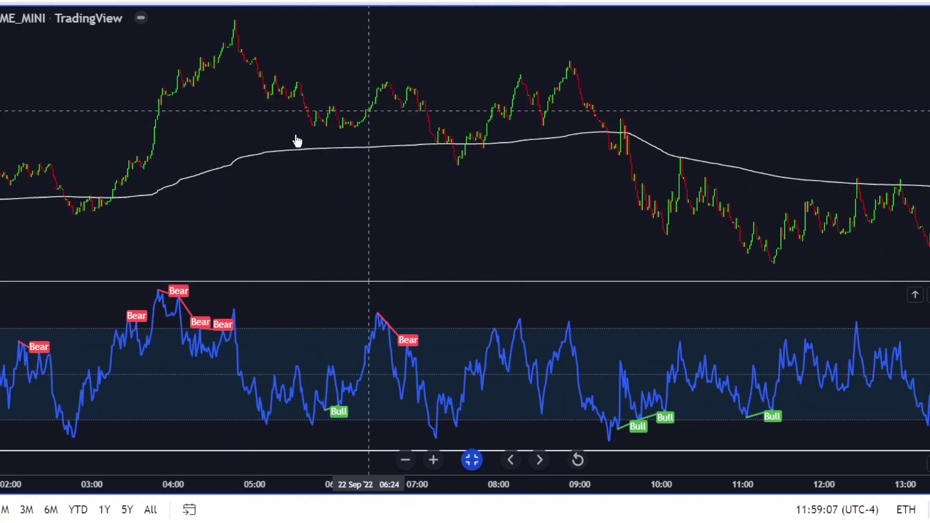
{"action": "left_click_drag", "start_coordinate": [297, 140], "coordinate": [535, 133]}
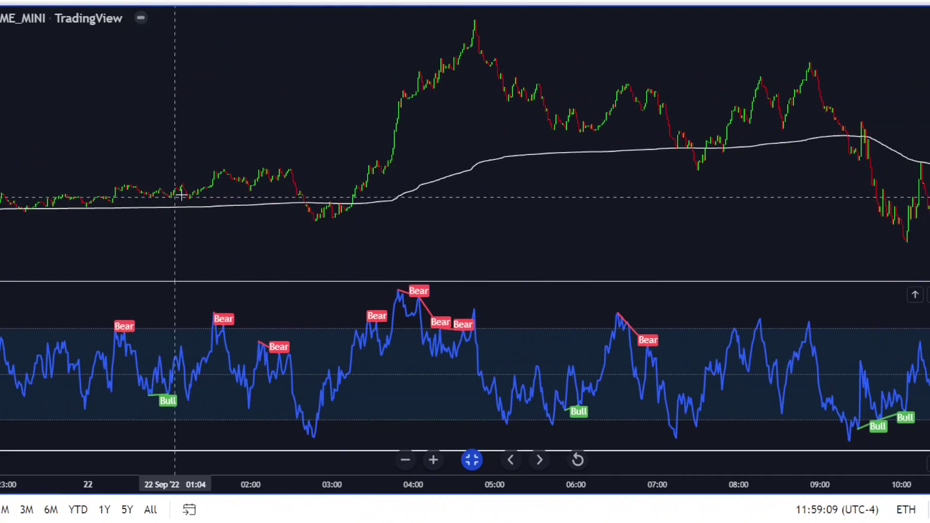
{"action": "left_click_drag", "start_coordinate": [256, 174], "coordinate": [678, 167]}
{"action": "scroll", "coordinate": [438, 166], "scroll_direction": "down", "scroll_amount": 3}
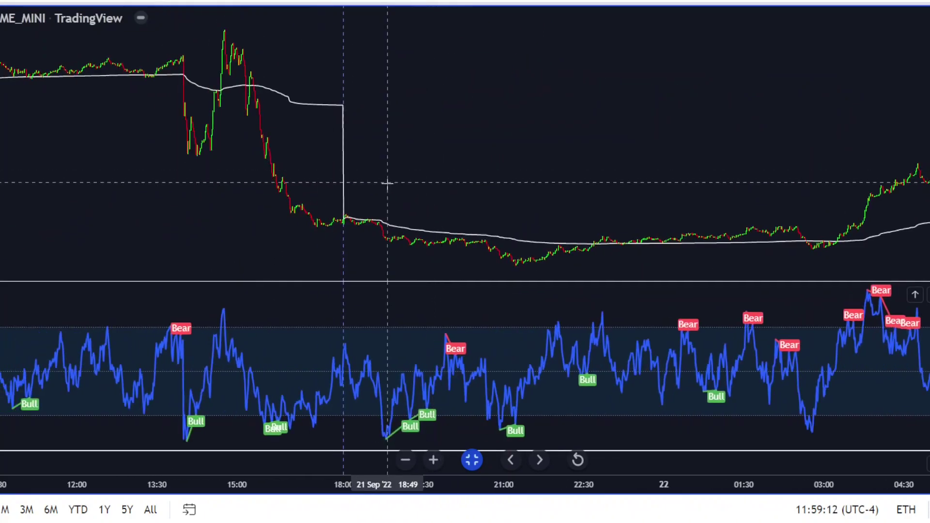
{"action": "scroll", "coordinate": [387, 221], "scroll_direction": "up", "scroll_amount": 3}
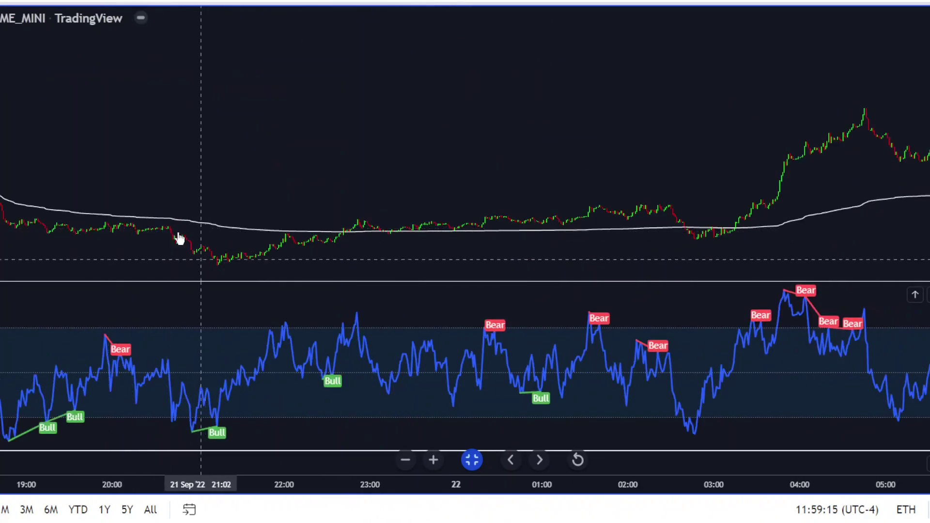
{"action": "left_click_drag", "start_coordinate": [191, 243], "coordinate": [536, 199]}
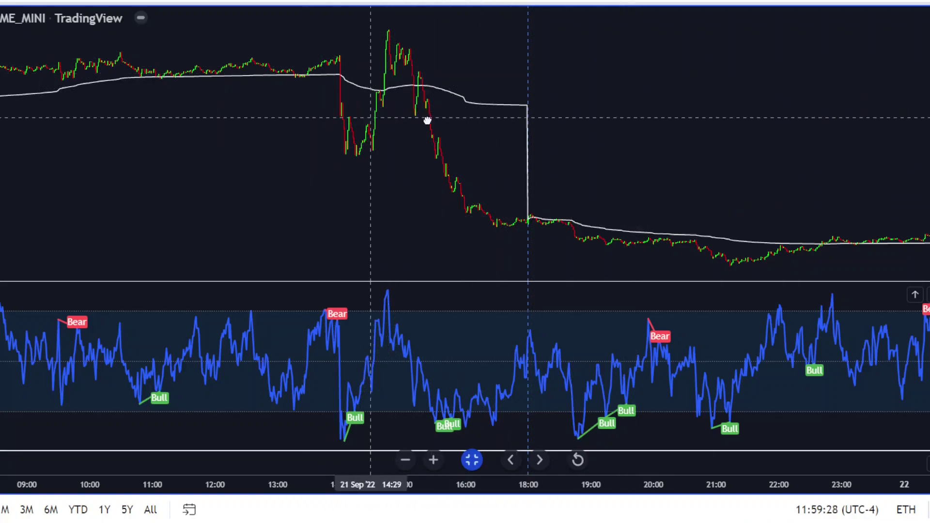
Step: Review the earlier sessions from 21 Sep back to 16 Sep, comparing divergence labels with price and the white line
{"action": "left_click_drag", "start_coordinate": [401, 120], "coordinate": [668, 92]}
{"action": "scroll", "coordinate": [440, 75], "scroll_direction": "up", "scroll_amount": 10}
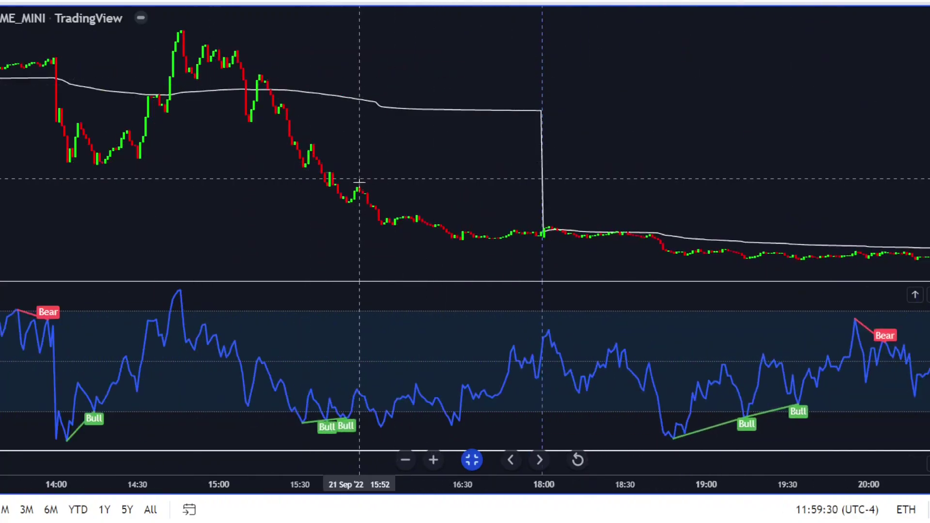
{"action": "left_click_drag", "start_coordinate": [221, 135], "coordinate": [369, 127]}
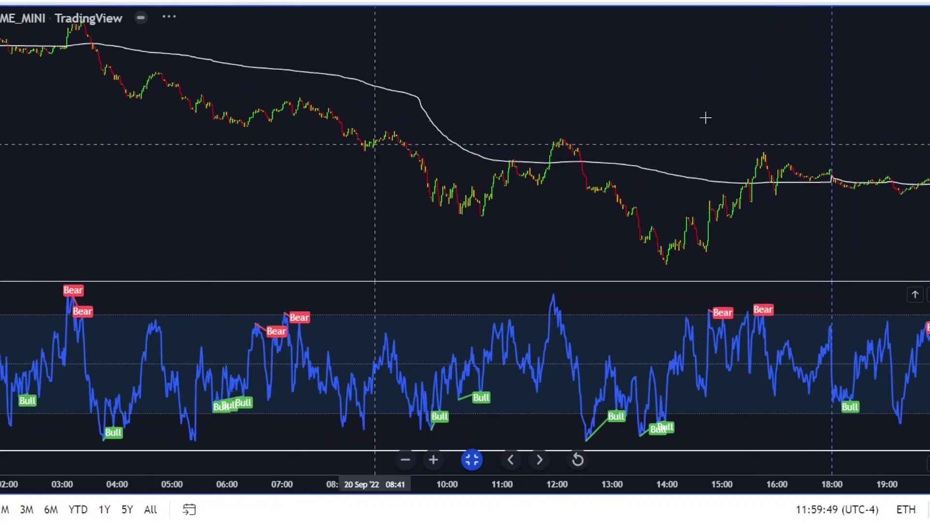
{"action": "left_click_drag", "start_coordinate": [307, 135], "coordinate": [712, 114]}
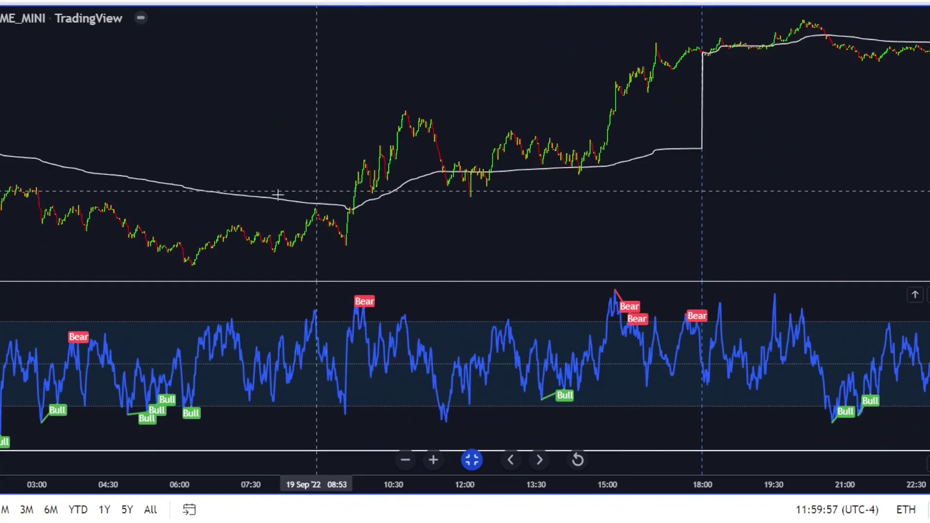
{"action": "left_click_drag", "start_coordinate": [279, 193], "coordinate": [446, 190]}
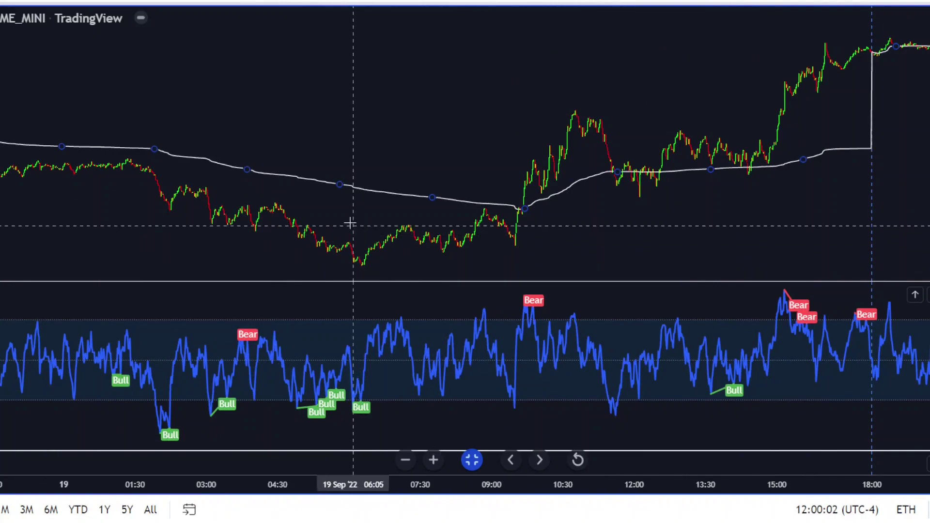
{"action": "scroll", "coordinate": [350, 223], "scroll_direction": "down", "scroll_amount": 4}
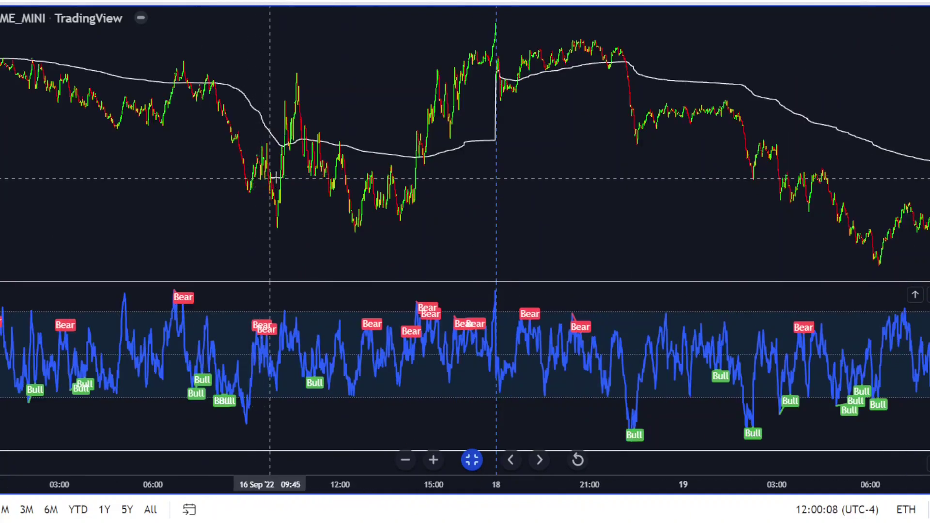
{"action": "left_click_drag", "start_coordinate": [268, 179], "coordinate": [443, 177]}
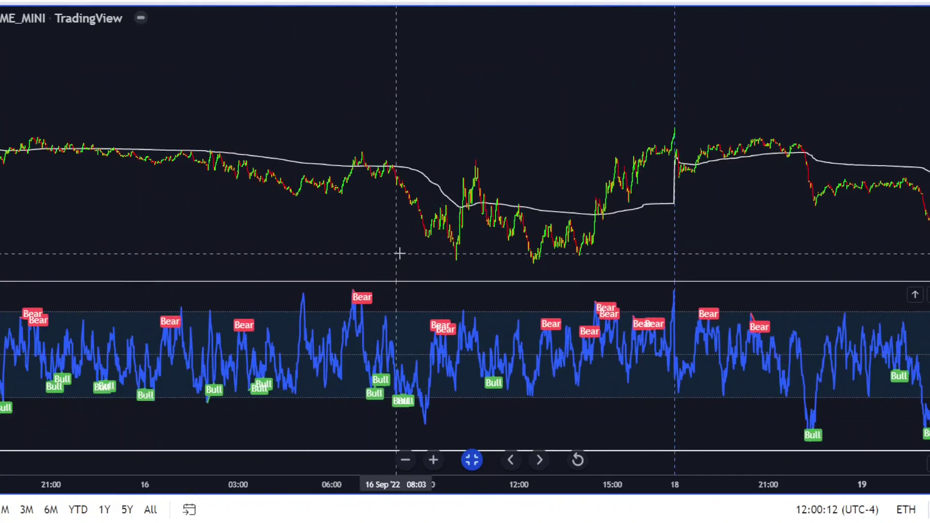
{"action": "scroll", "coordinate": [397, 253], "scroll_direction": "up", "scroll_amount": 3}
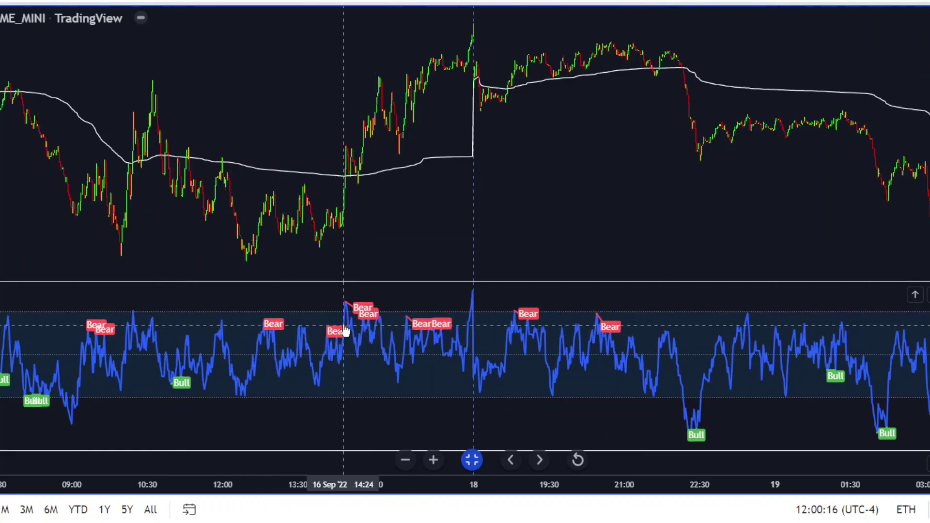
Step: Review the divergence labels forward from 16 Sep through each session to the latest candles of 23 Sep
{"action": "left_click_drag", "start_coordinate": [716, 285], "coordinate": [251, 292]}
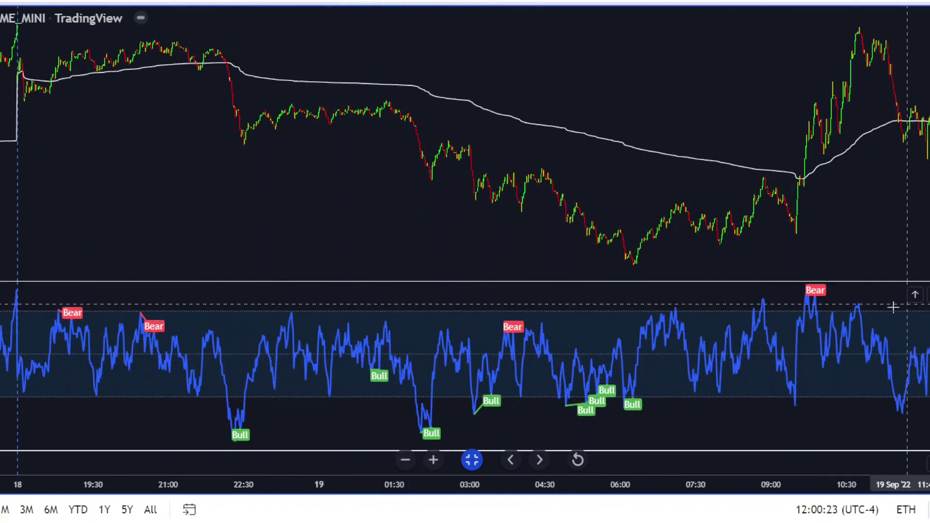
{"action": "left_click_drag", "start_coordinate": [893, 306], "coordinate": [421, 332]}
{"action": "left_click_drag", "start_coordinate": [471, 301], "coordinate": [304, 330]}
{"action": "left_click_drag", "start_coordinate": [708, 196], "coordinate": [355, 315]}
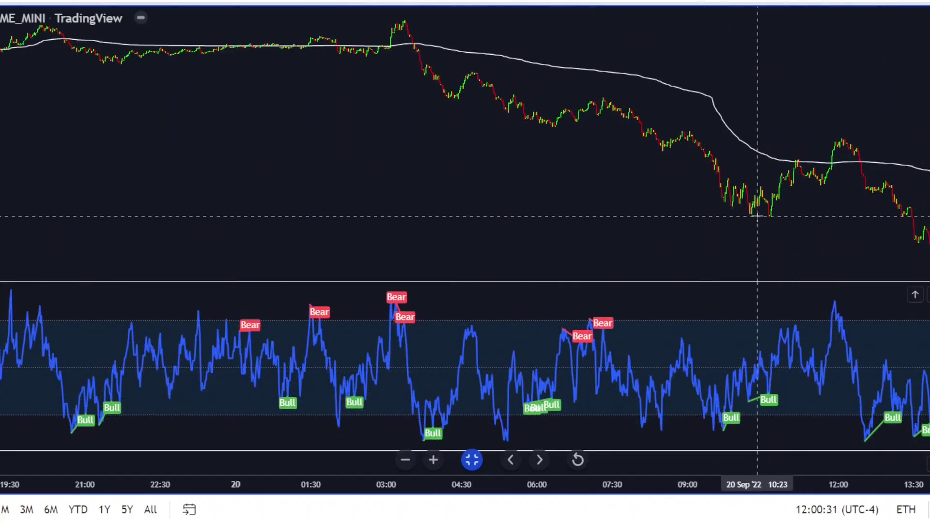
{"action": "left_click_drag", "start_coordinate": [757, 217], "coordinate": [98, 225]}
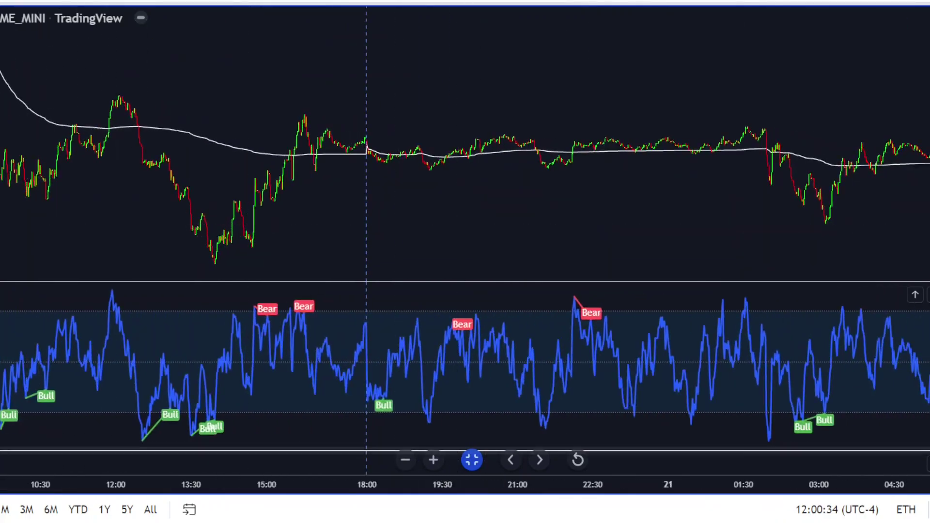
{"action": "left_click_drag", "start_coordinate": [855, 307], "coordinate": [179, 233]}
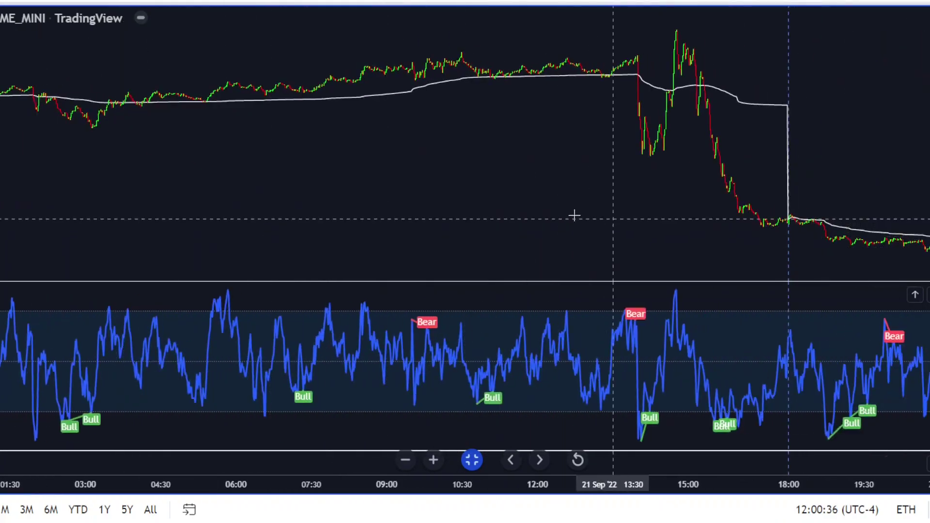
{"action": "left_click_drag", "start_coordinate": [607, 219], "coordinate": [162, 206]}
{"action": "left_click_drag", "start_coordinate": [579, 194], "coordinate": [141, 170]}
{"action": "left_click_drag", "start_coordinate": [631, 170], "coordinate": [134, 169]}
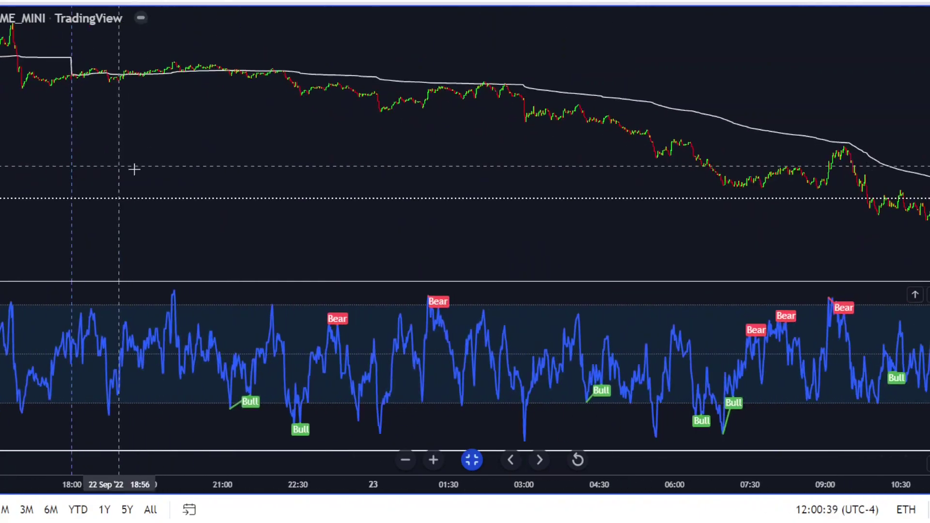
{"action": "left_click_drag", "start_coordinate": [589, 166], "coordinate": [311, 170]}
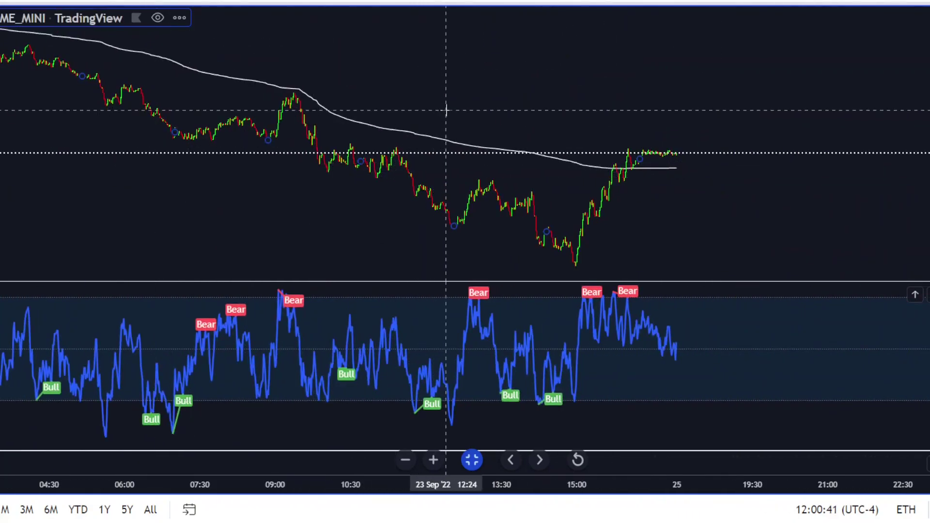